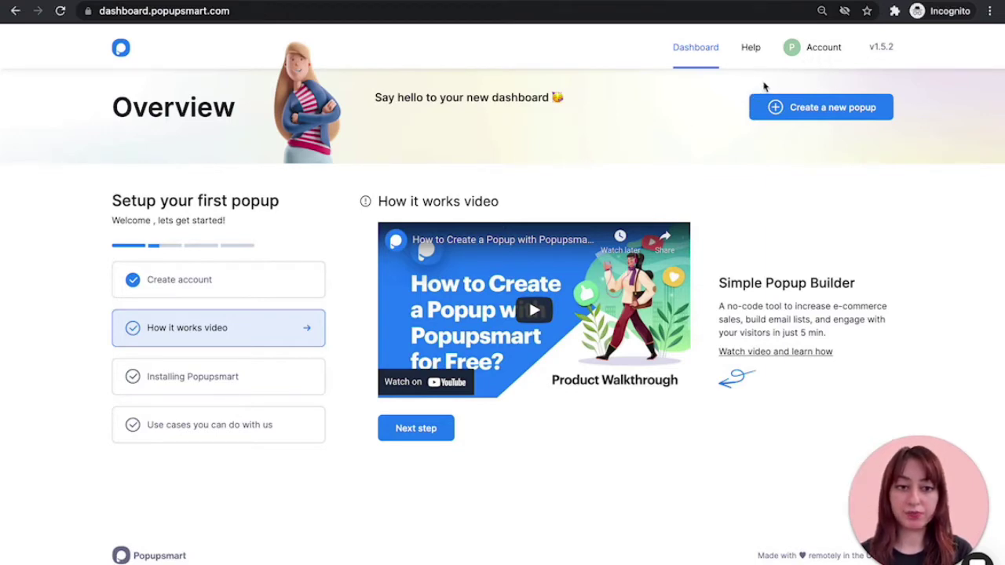
Step: Copy Popupsmart's website embed script from Account > Your embed code to the clipboard
{"action": "mouse_move", "coordinate": [800, 59]}
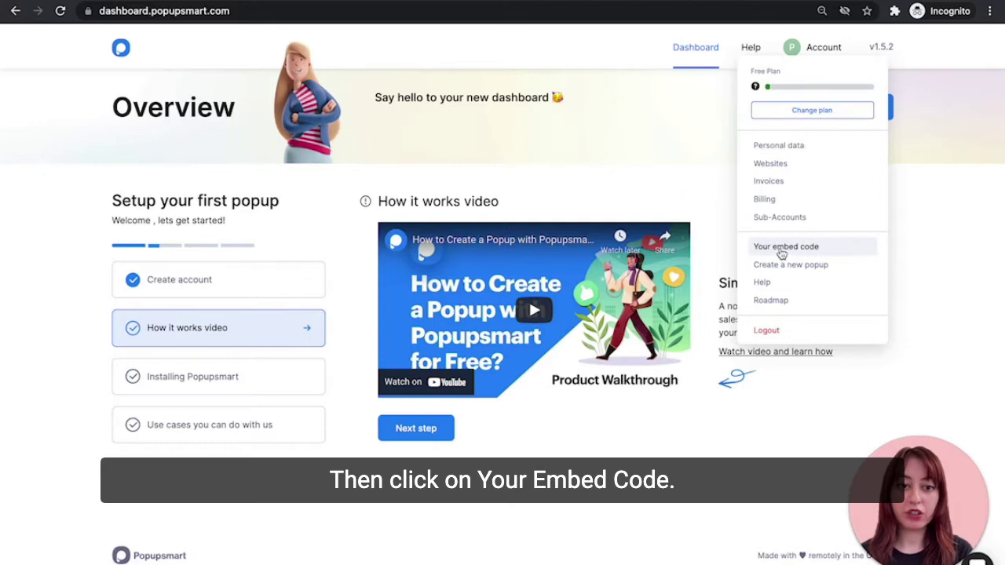
{"action": "left_click", "coordinate": [785, 246]}
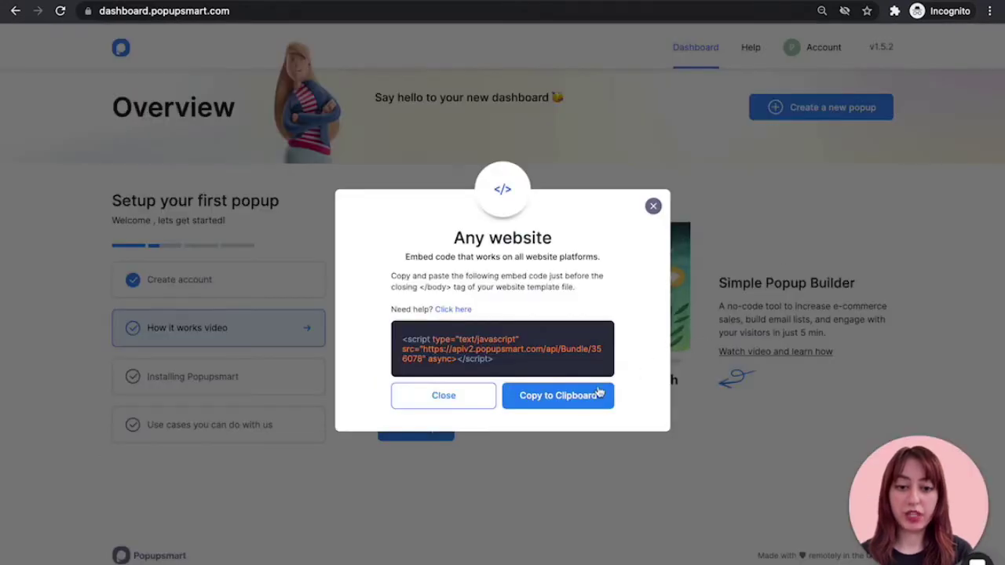
{"action": "left_click", "coordinate": [570, 396]}
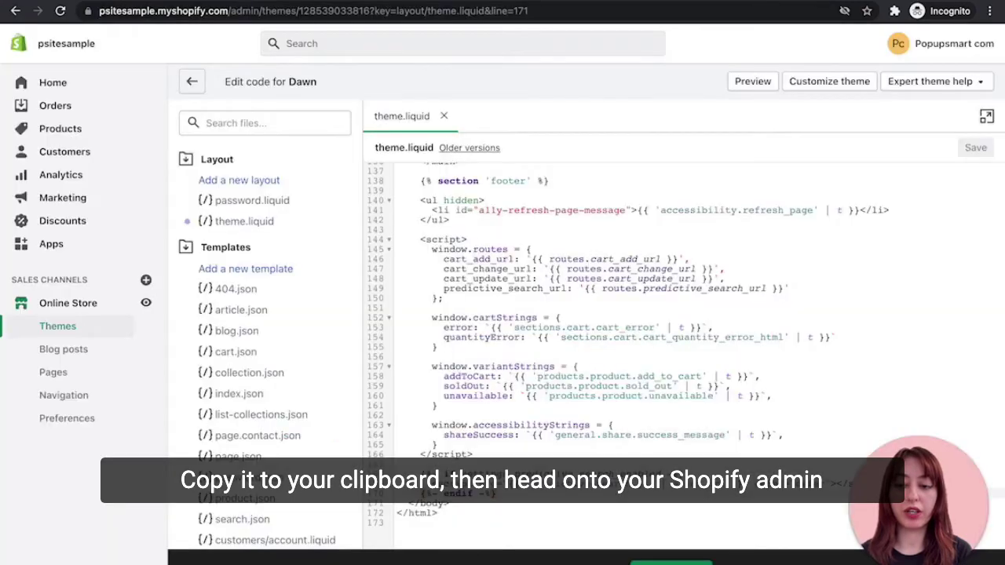
Step: Open the Dawn theme's code editor from Online Store > Themes and select Layout > theme.liquid
{"action": "left_click", "coordinate": [72, 83]}
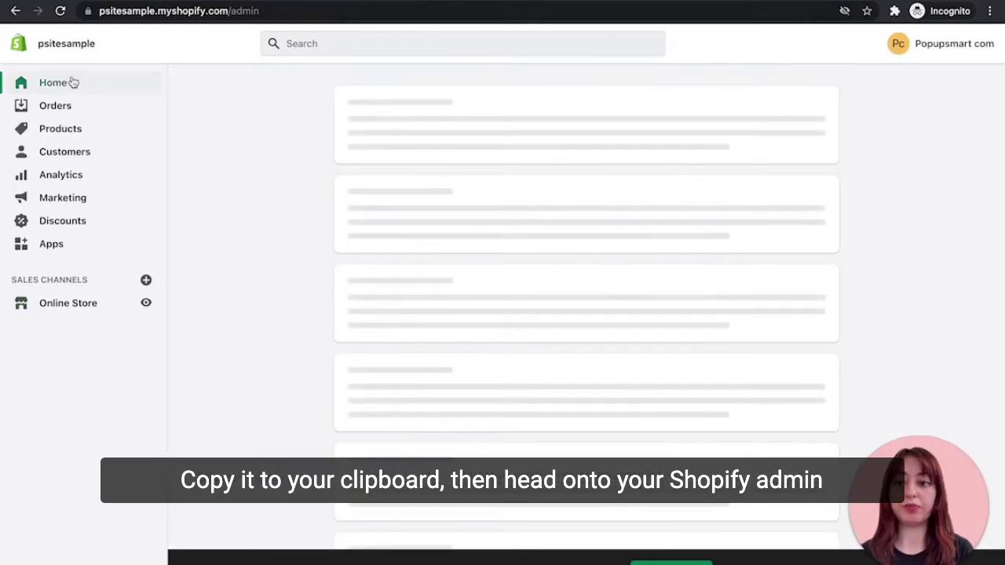
{"action": "left_click", "coordinate": [71, 305]}
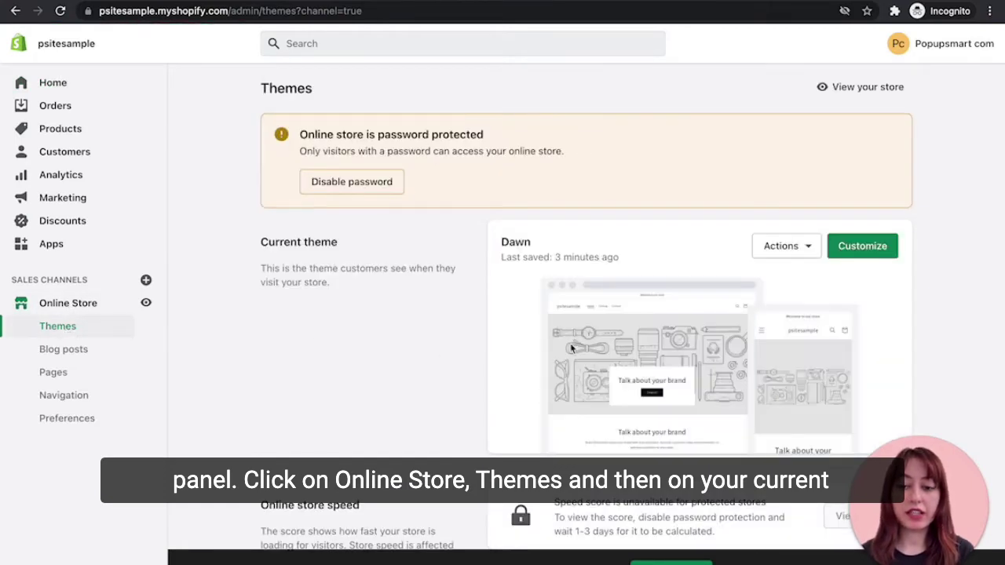
{"action": "left_click", "coordinate": [798, 256]}
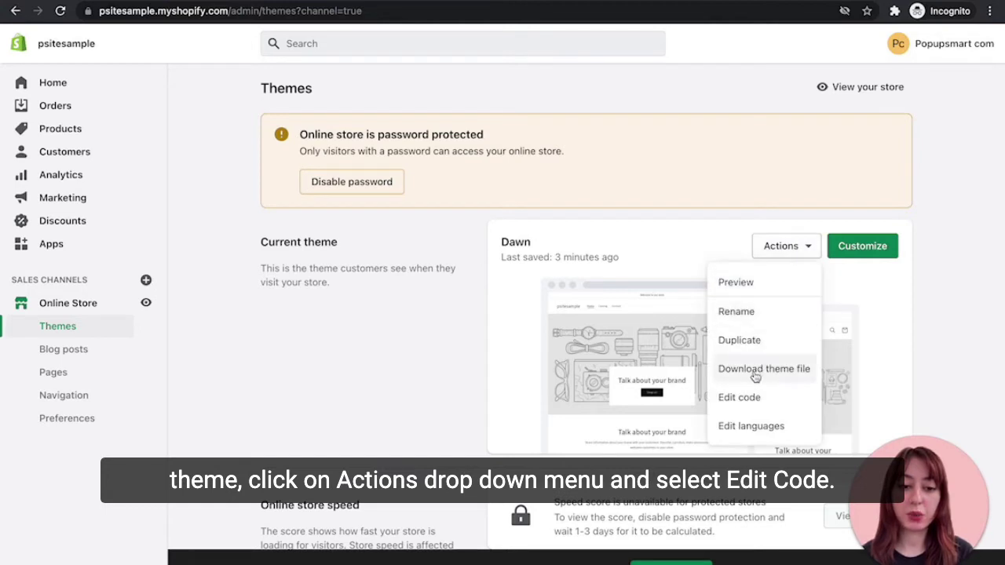
{"action": "left_click", "coordinate": [739, 398]}
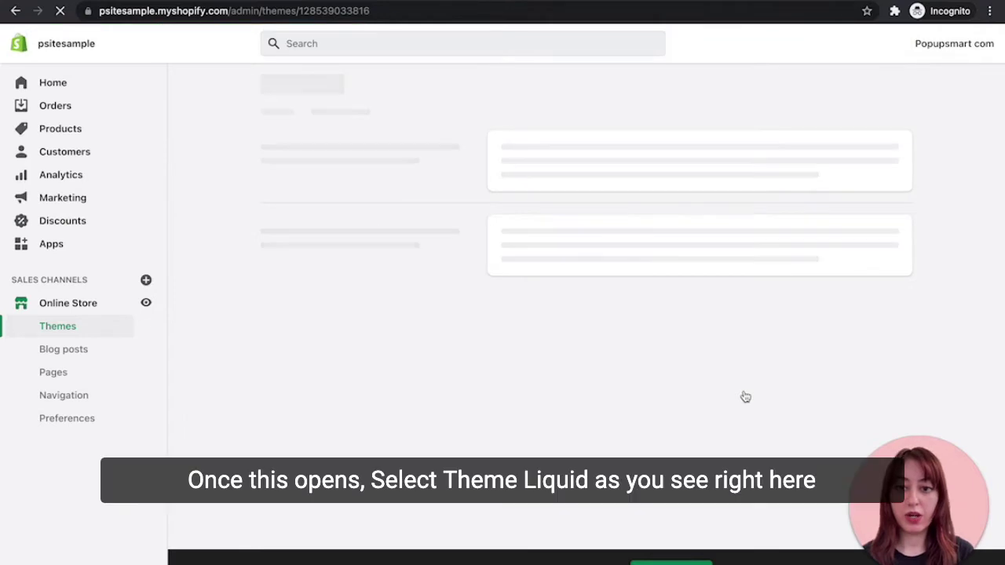
{"action": "left_click", "coordinate": [245, 221]}
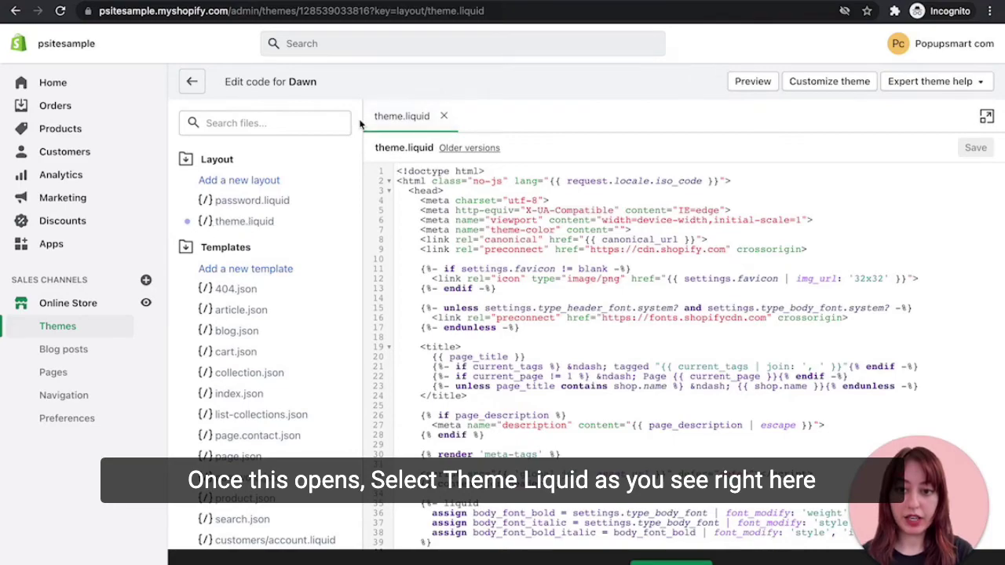
Step: Paste the Popupsmart script on a new line just before </body> and save theme.liquid
{"action": "scroll", "coordinate": [472, 414], "scroll_direction": "down", "scroll_amount": 20}
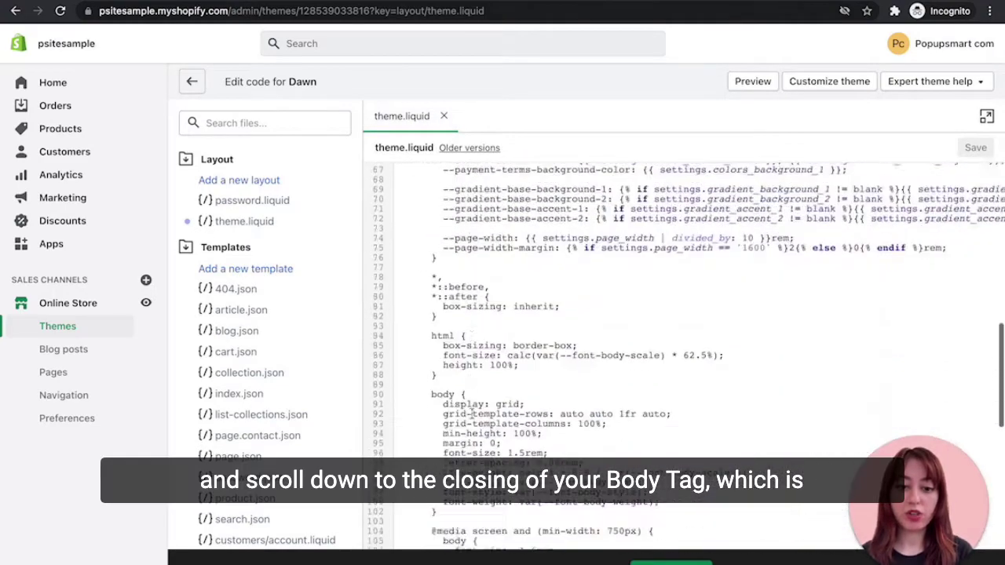
{"action": "scroll", "coordinate": [472, 413], "scroll_direction": "down", "scroll_amount": 5}
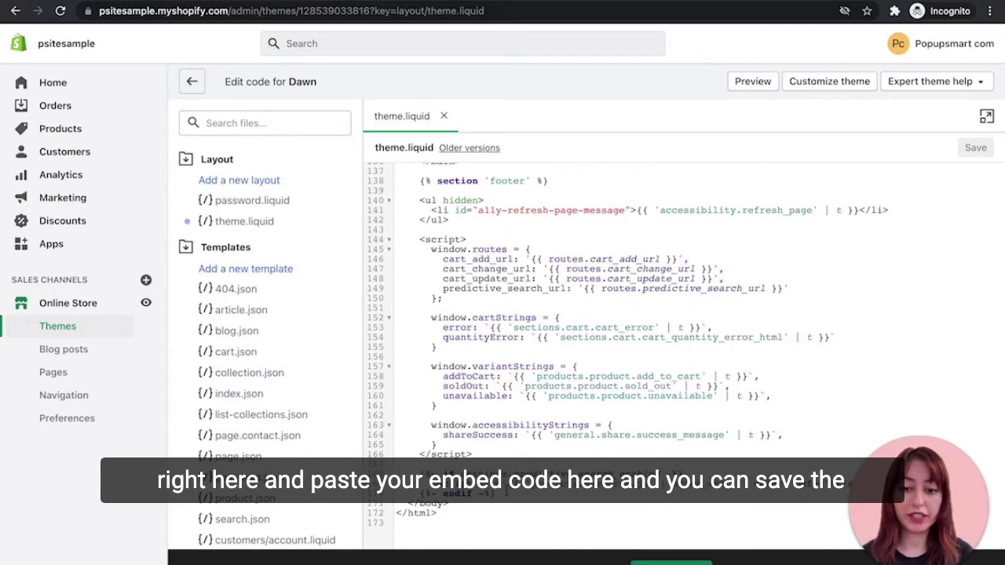
{"action": "left_click", "coordinate": [409, 503]}
{"action": "key", "text": "Return"}
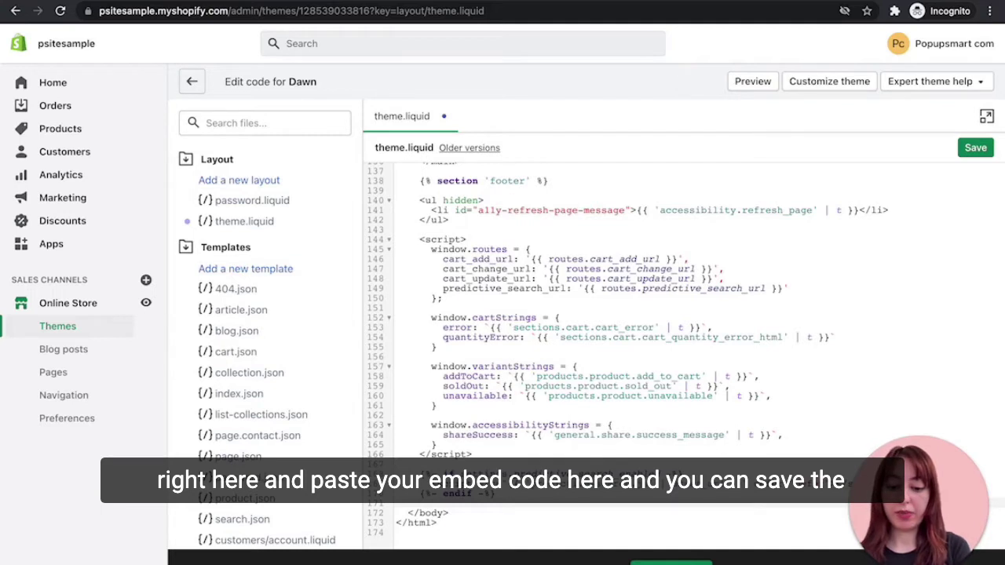
{"action": "key", "text": "ctrl+v"}
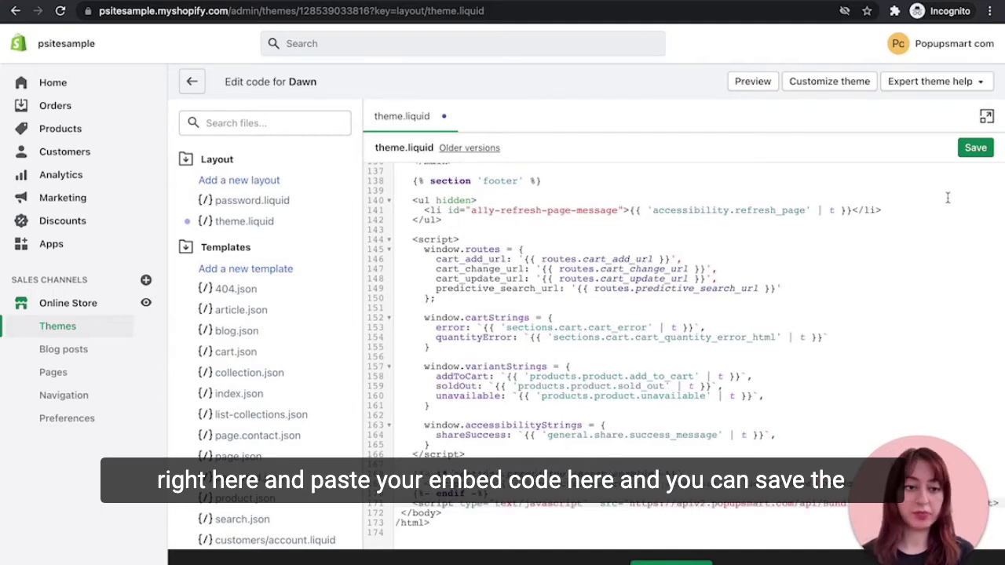
{"action": "left_click", "coordinate": [977, 149]}
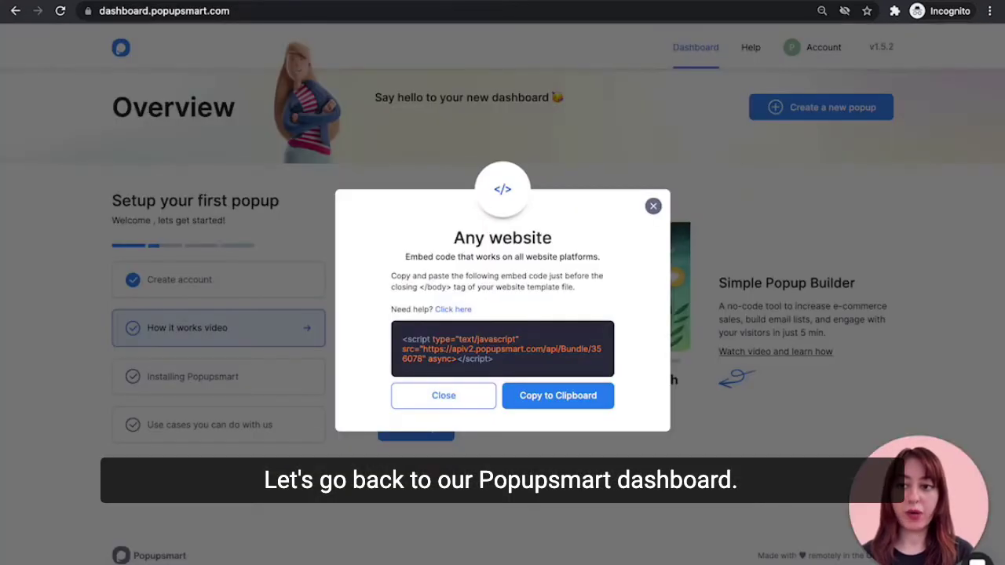
Step: Add psitesample.myshopify.com as a new website under Account > Websites and confirm the success message
{"action": "left_click", "coordinate": [653, 207]}
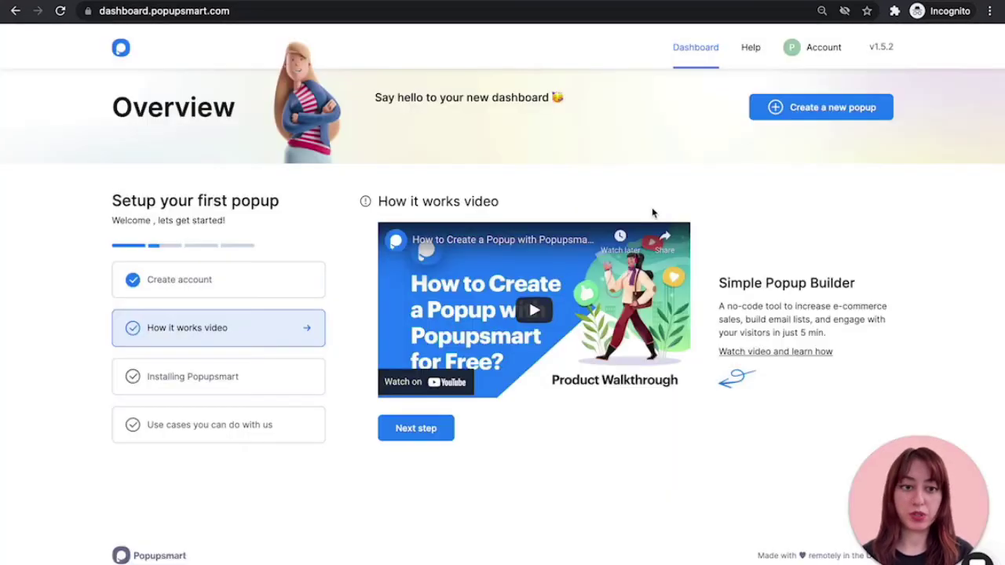
{"action": "left_click", "coordinate": [787, 69]}
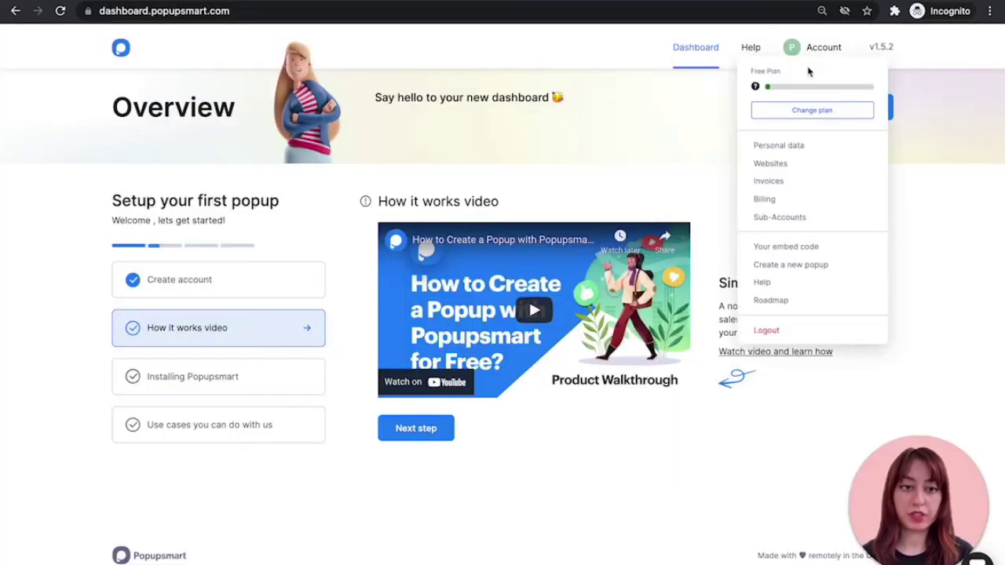
{"action": "left_click", "coordinate": [773, 165]}
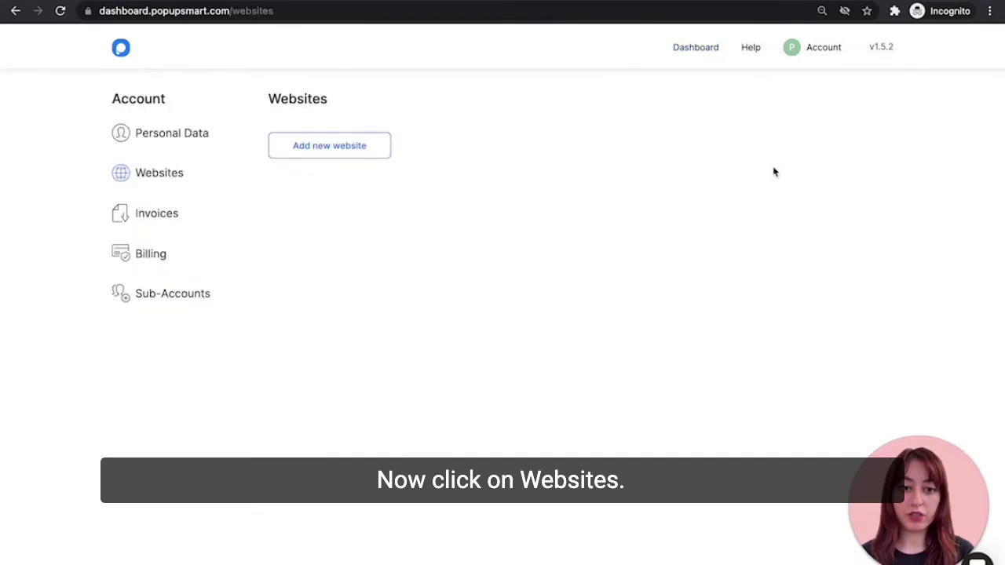
{"action": "left_click", "coordinate": [335, 149]}
{"action": "left_click", "coordinate": [449, 298]}
{"action": "key", "text": "ctrl+v"}
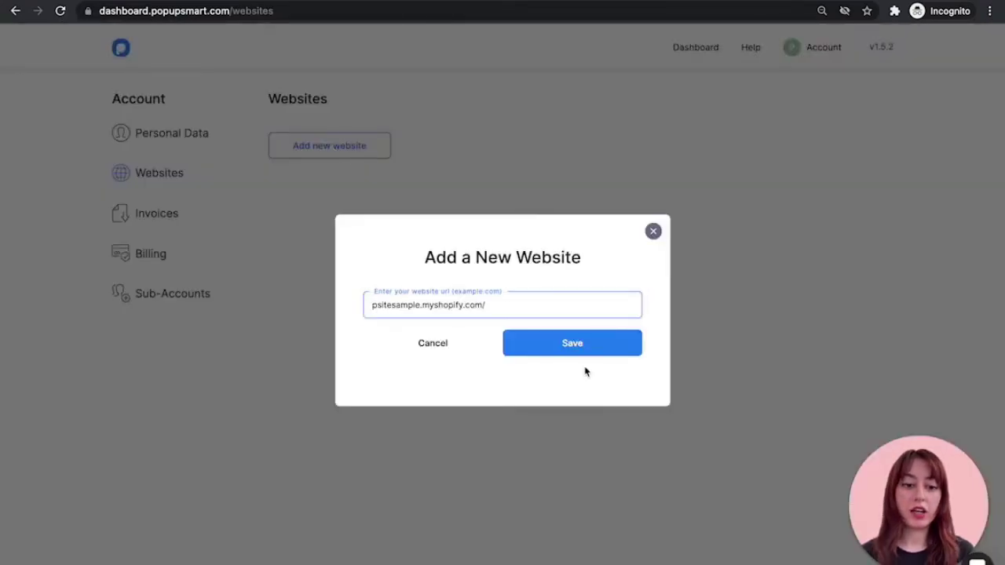
{"action": "left_click", "coordinate": [571, 350]}
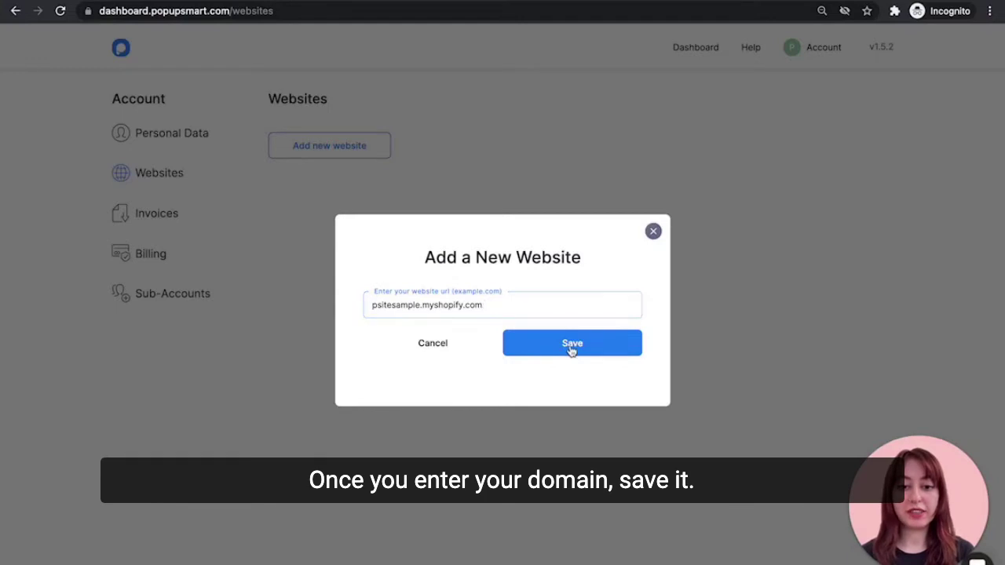
{"action": "left_click", "coordinate": [534, 405]}
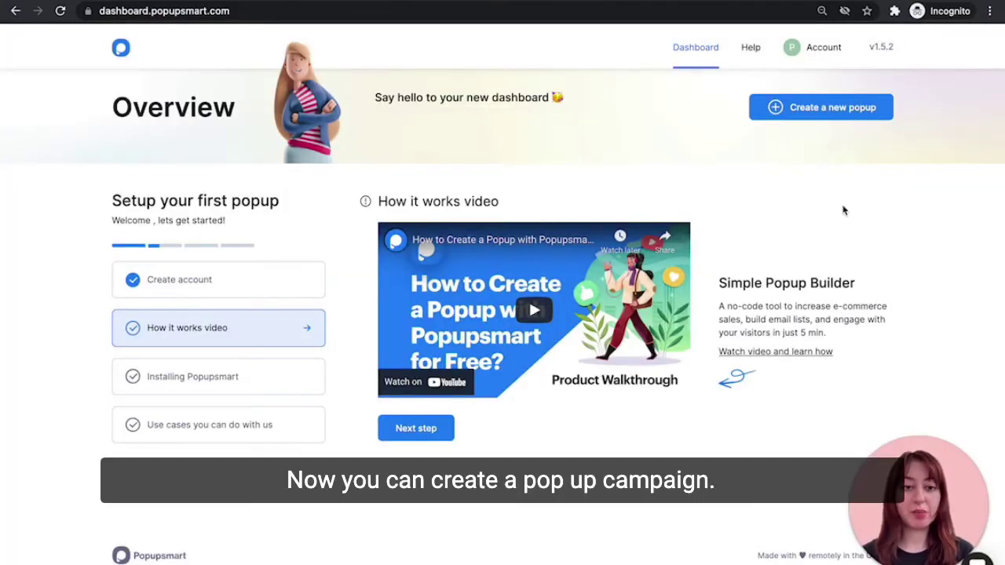
Step: Clone the 'Offer Coupons and Other Incentives' showcase campaign, then reload the dashboard to list it
{"action": "left_click", "coordinate": [584, 2]}
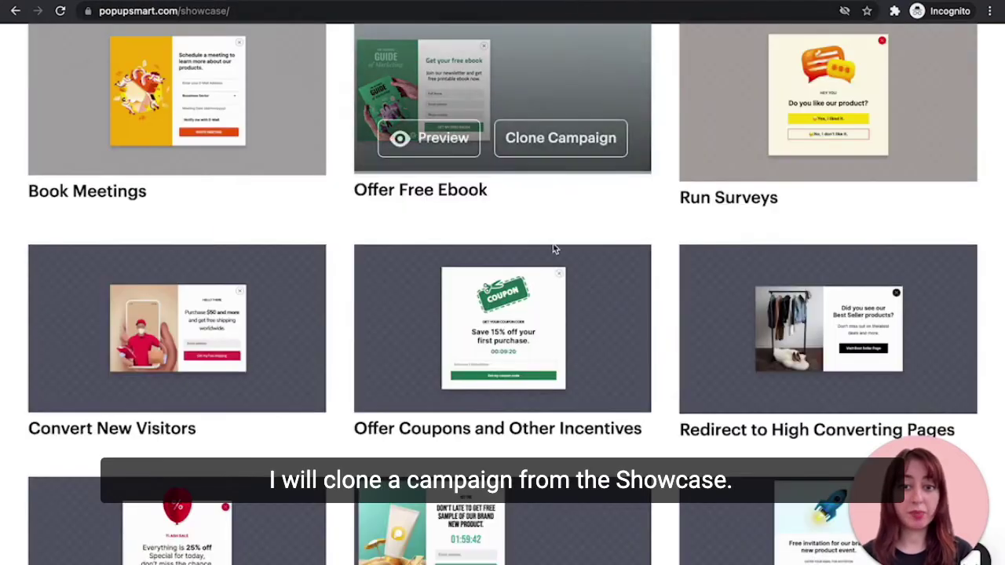
{"action": "mouse_move", "coordinate": [543, 339]}
{"action": "left_click", "coordinate": [532, 384]}
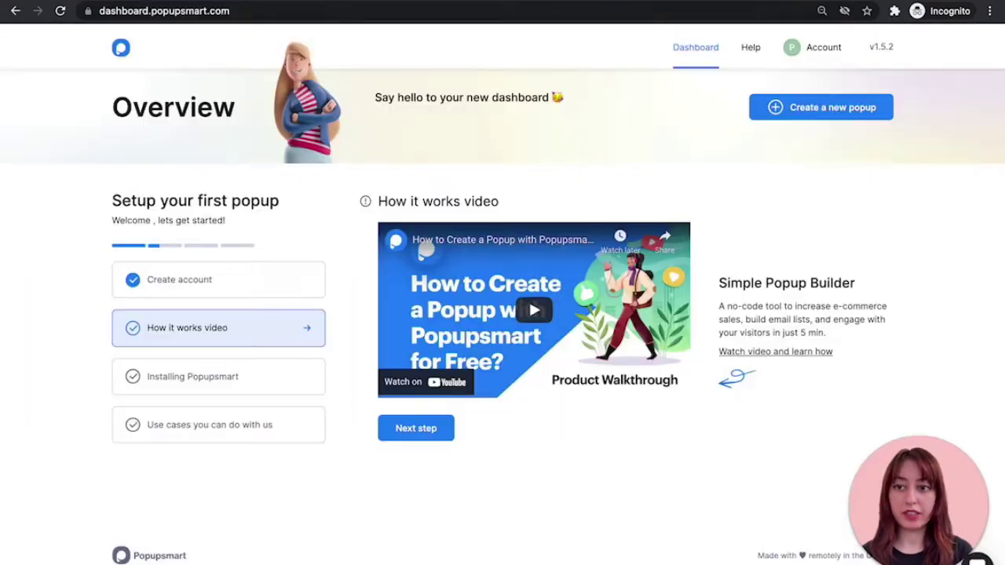
{"action": "left_click", "coordinate": [60, 10]}
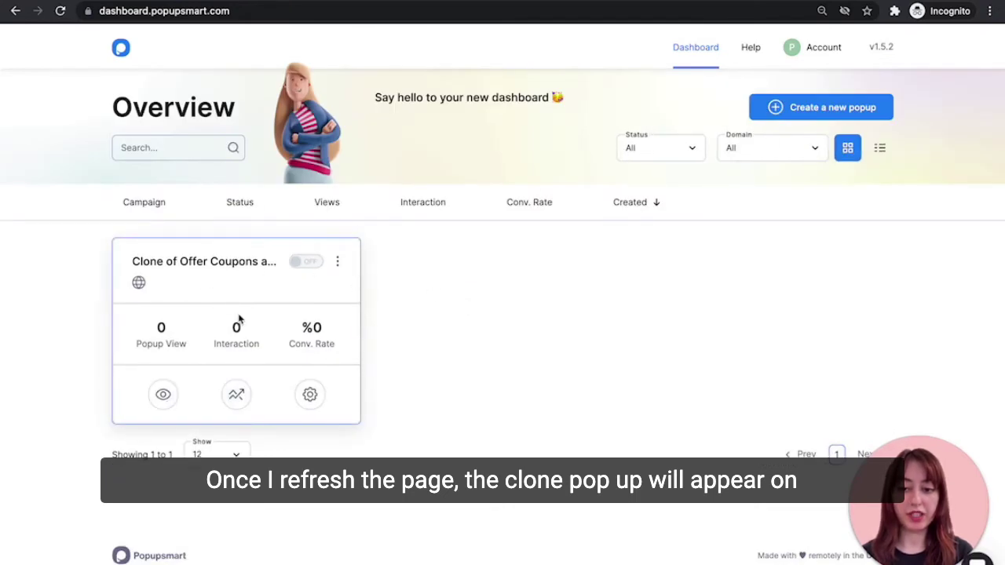
Step: Edit the cloned coupon campaign and move to step 3, Target, in the builder
{"action": "left_click", "coordinate": [309, 396]}
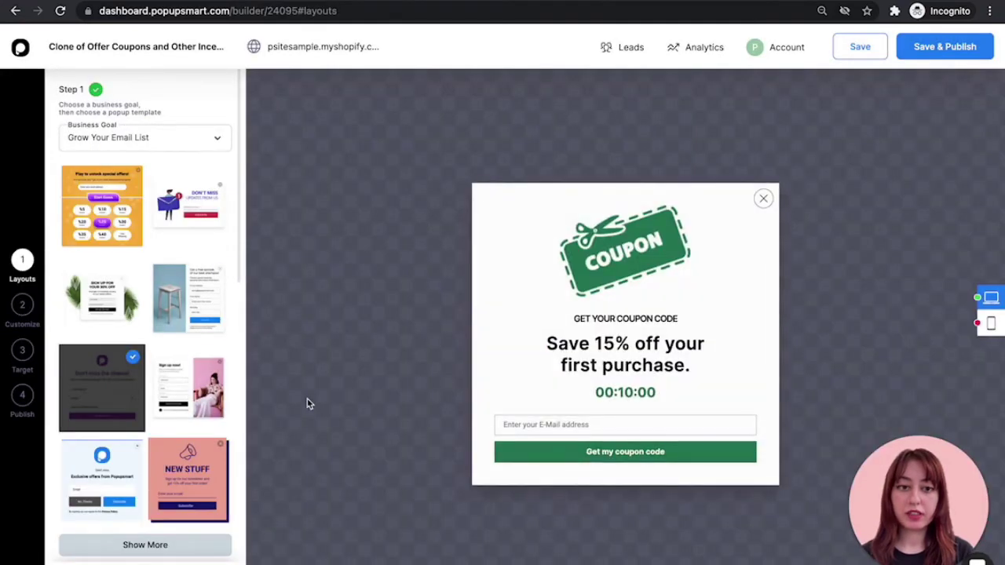
{"action": "left_click", "coordinate": [23, 349]}
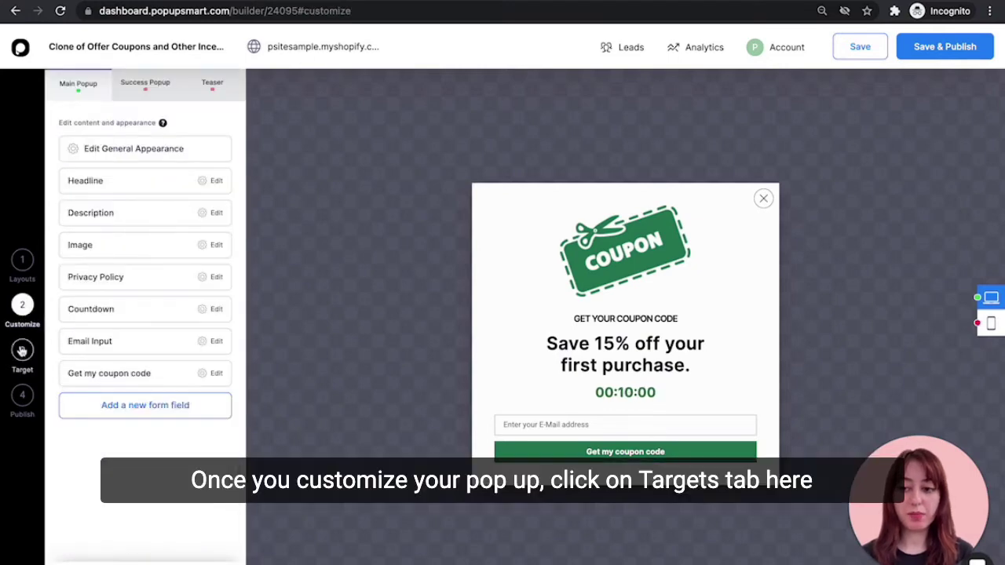
{"action": "left_click", "coordinate": [22, 349]}
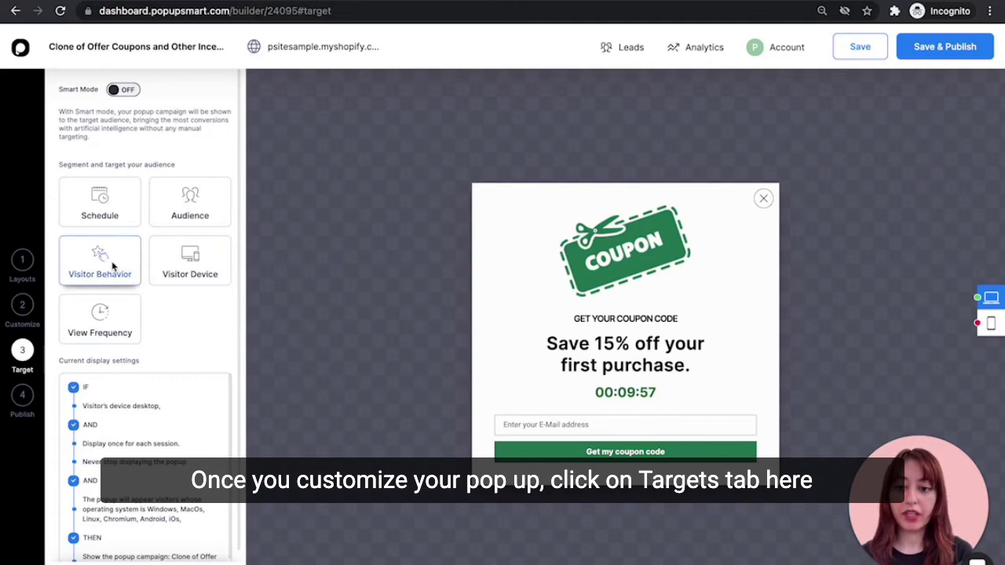
Step: Add an On Exit Intent trigger under Visitor Behavior with High sensibility level and save it
{"action": "left_click", "coordinate": [100, 262]}
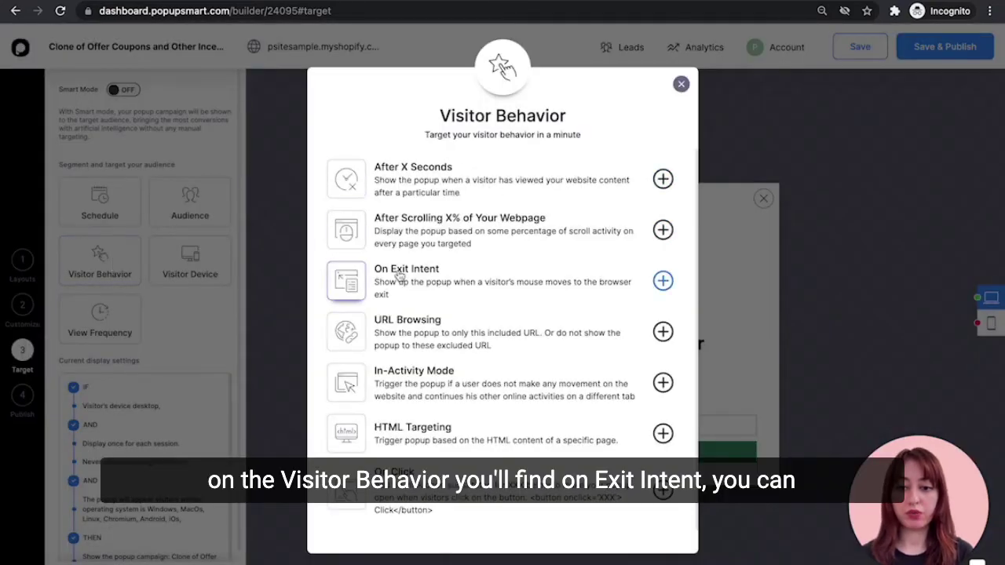
{"action": "left_click", "coordinate": [662, 281]}
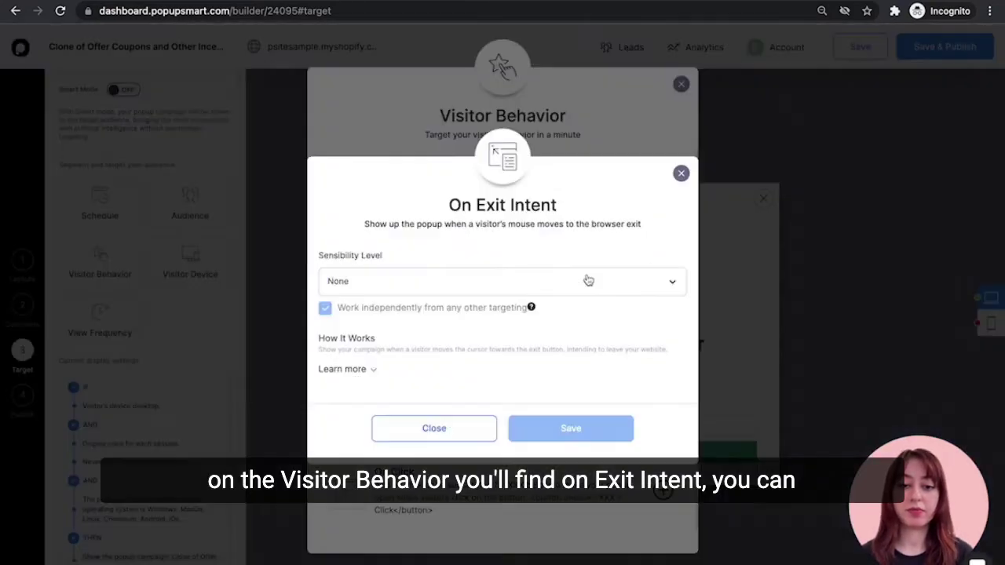
{"action": "left_click", "coordinate": [417, 291]}
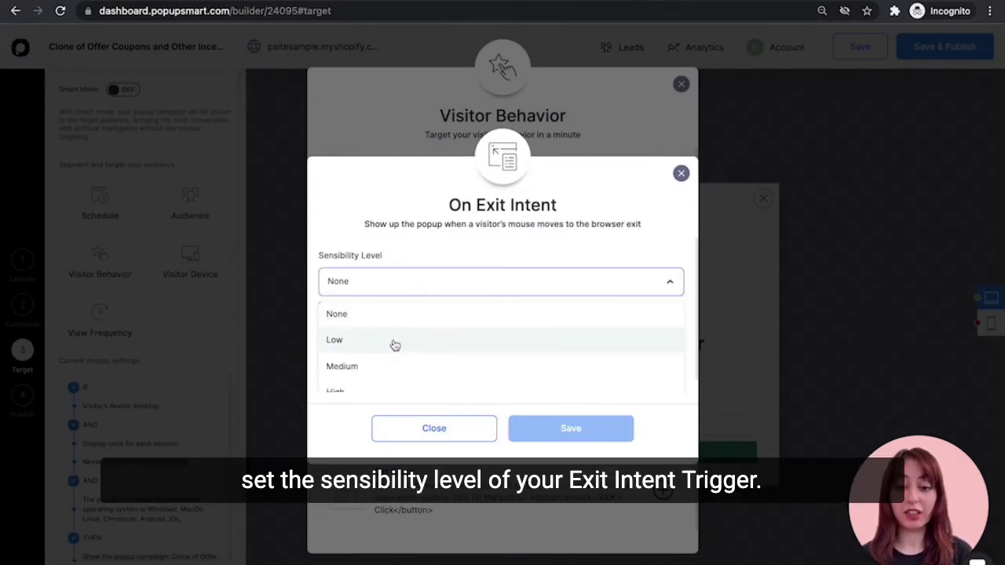
{"action": "left_click", "coordinate": [362, 385]}
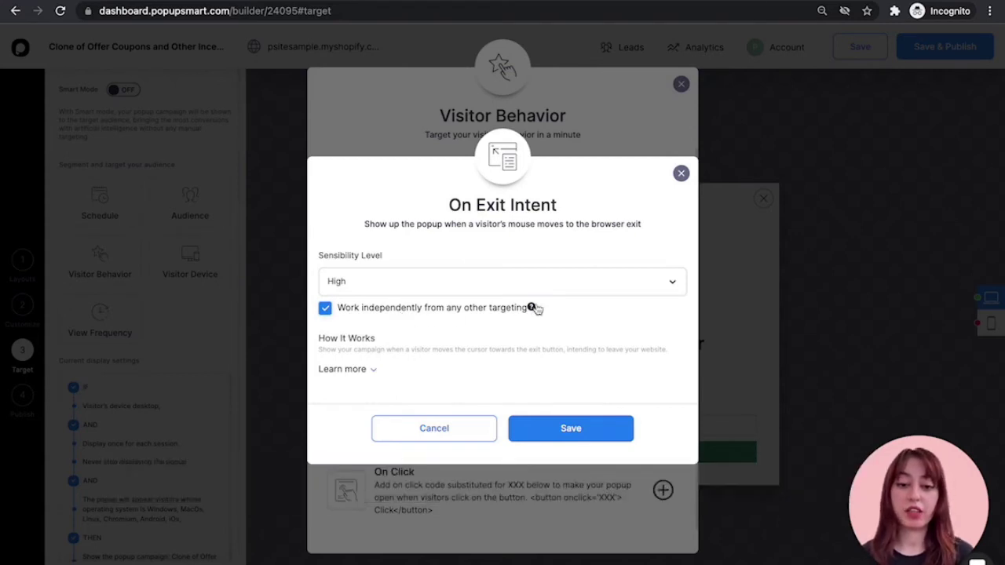
{"action": "mouse_move", "coordinate": [532, 311]}
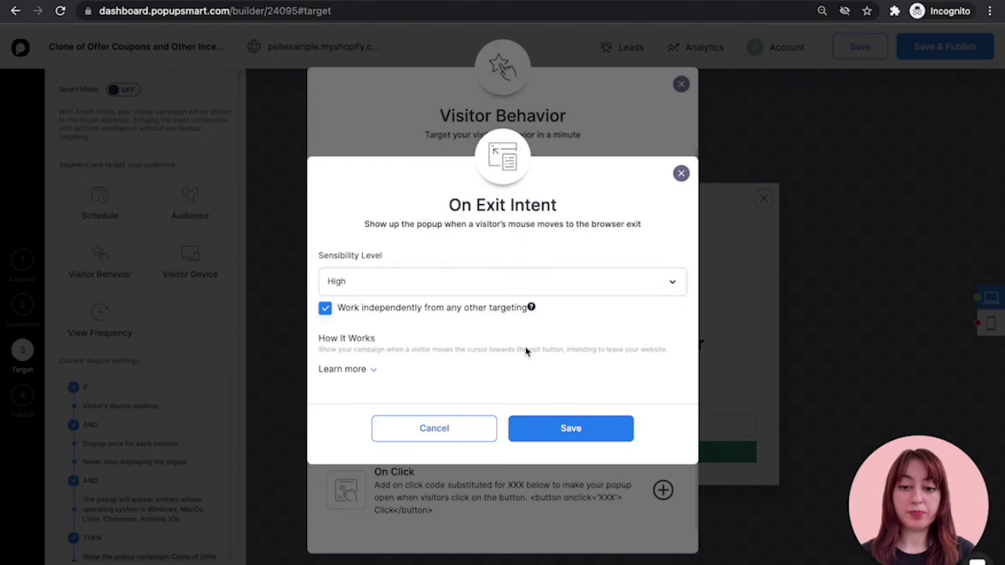
{"action": "left_click", "coordinate": [596, 438]}
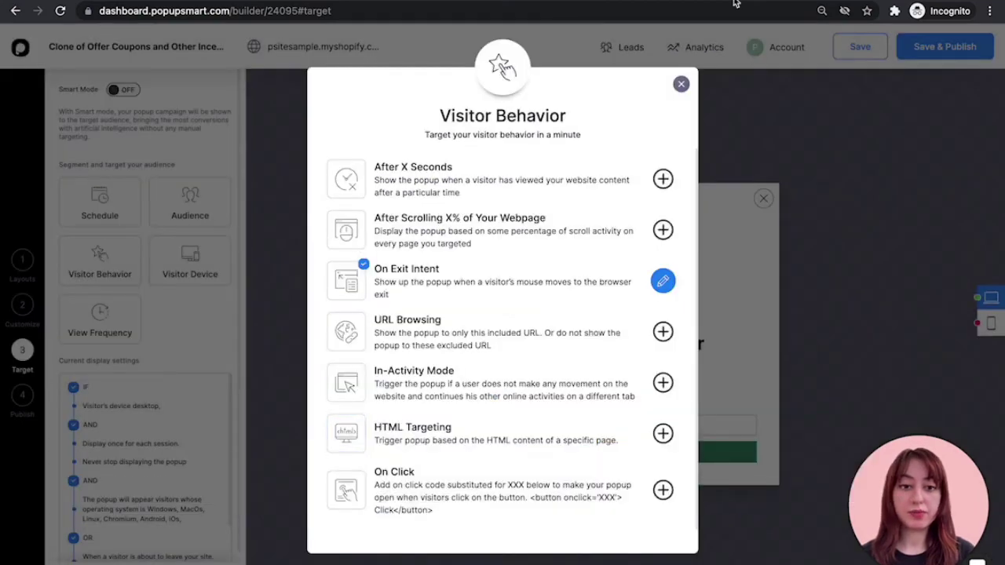
{"action": "left_click", "coordinate": [681, 84]}
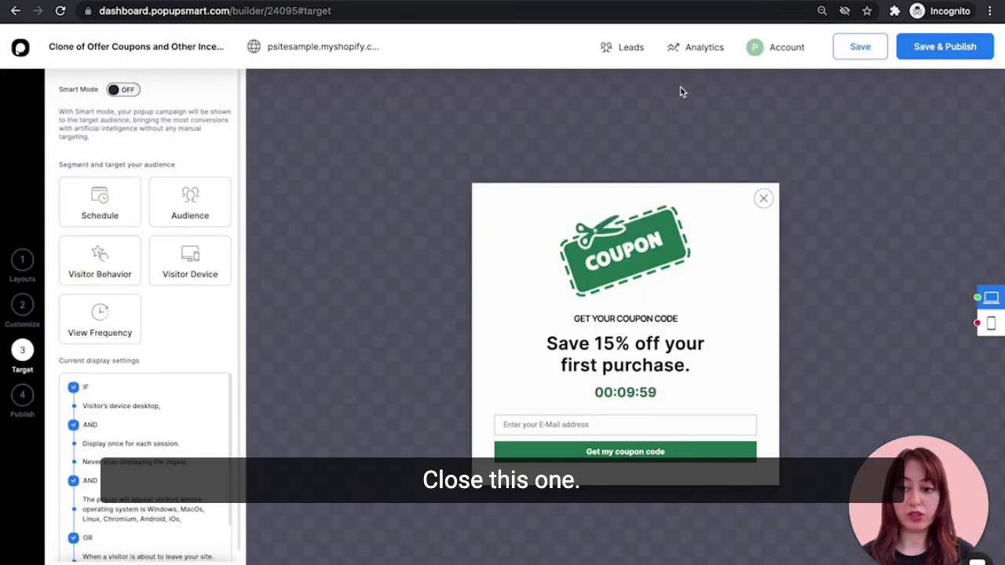
Step: Verify the Shopify store's embed code from the Publish step, closing the store's verification notice
{"action": "left_click", "coordinate": [16, 414]}
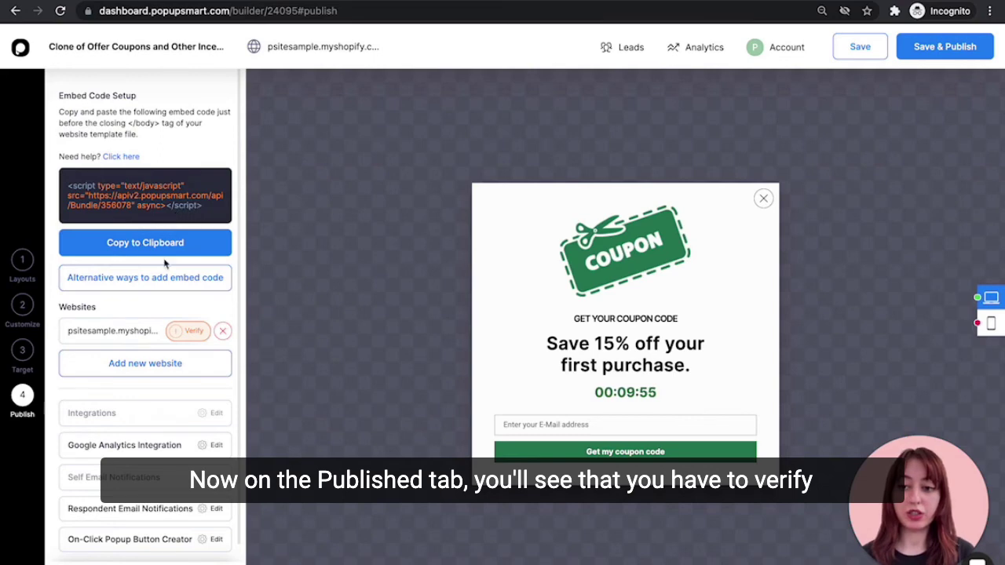
{"action": "left_click", "coordinate": [186, 333]}
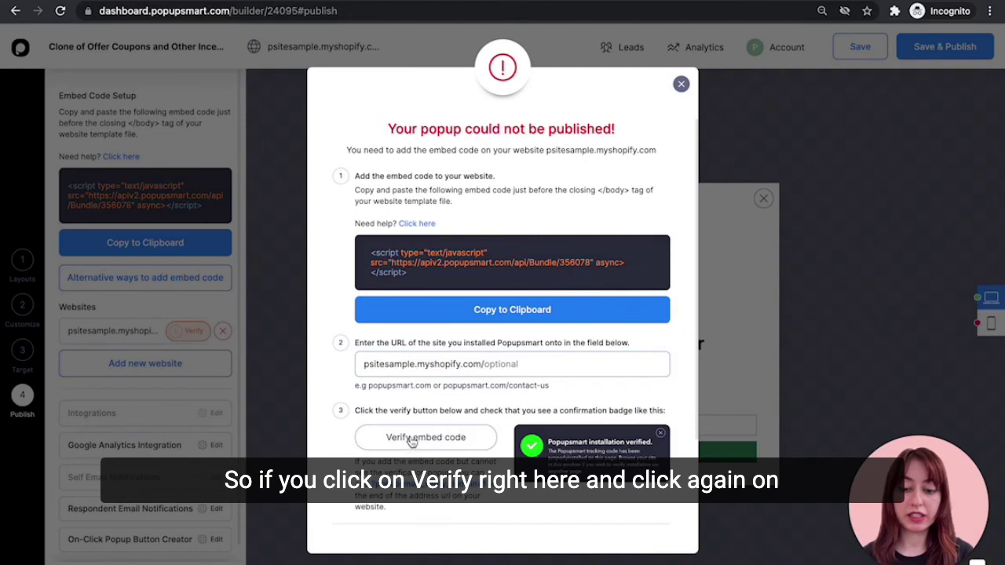
{"action": "left_click", "coordinate": [442, 441]}
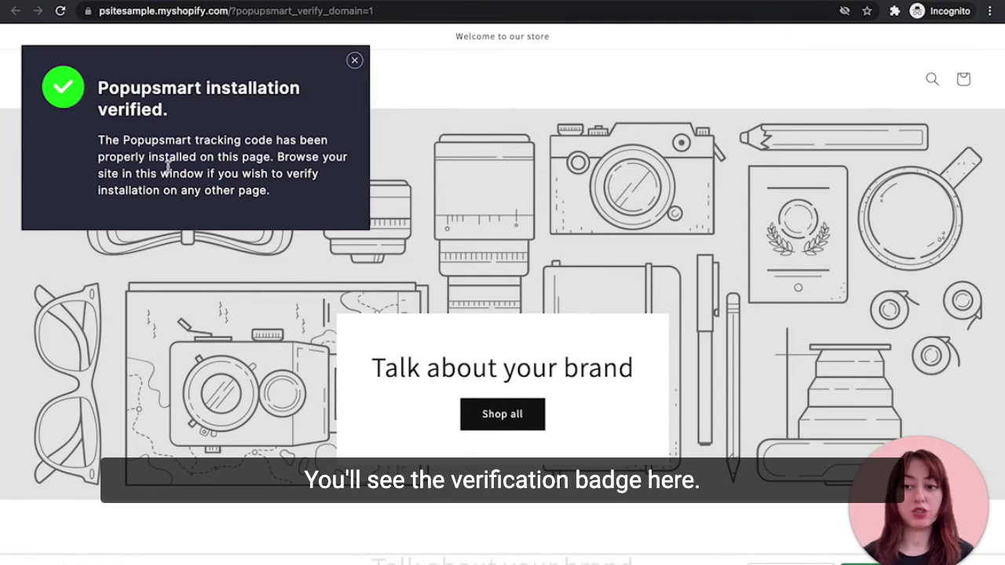
{"action": "left_click", "coordinate": [354, 61]}
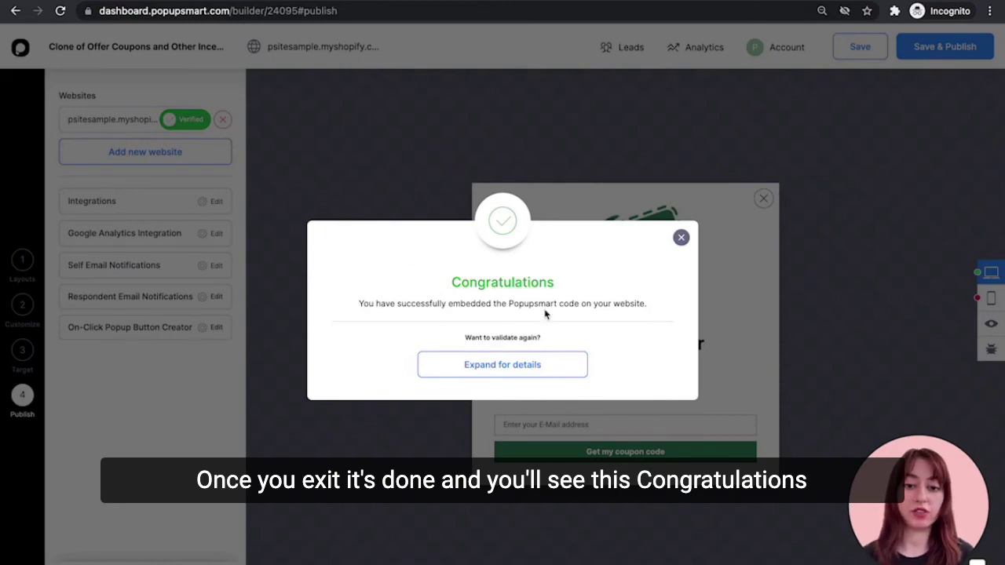
Step: Dismiss the Congratulations dialog, then Save & Publish the coupon campaign and acknowledge the success message
{"action": "left_click", "coordinate": [681, 238]}
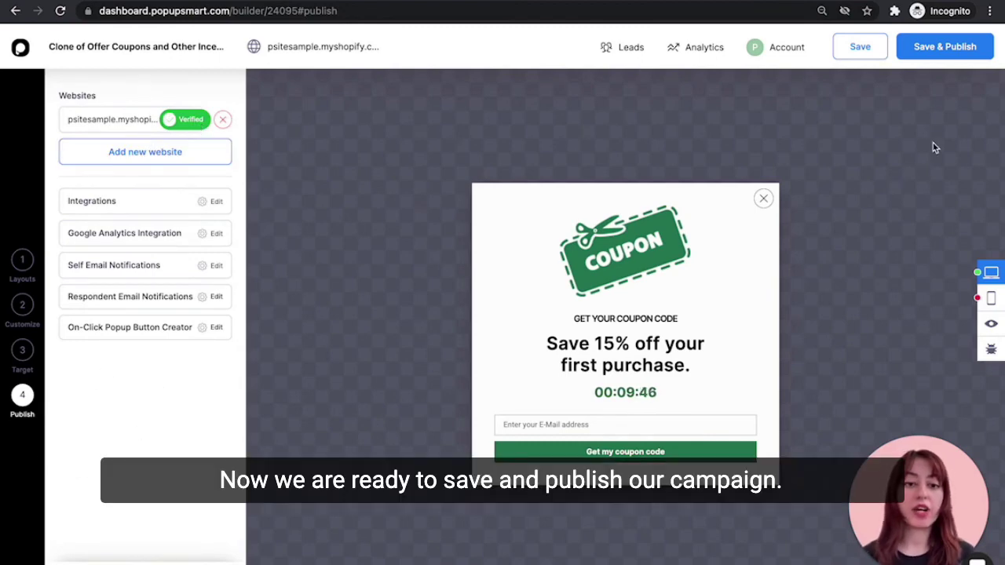
{"action": "left_click", "coordinate": [953, 49]}
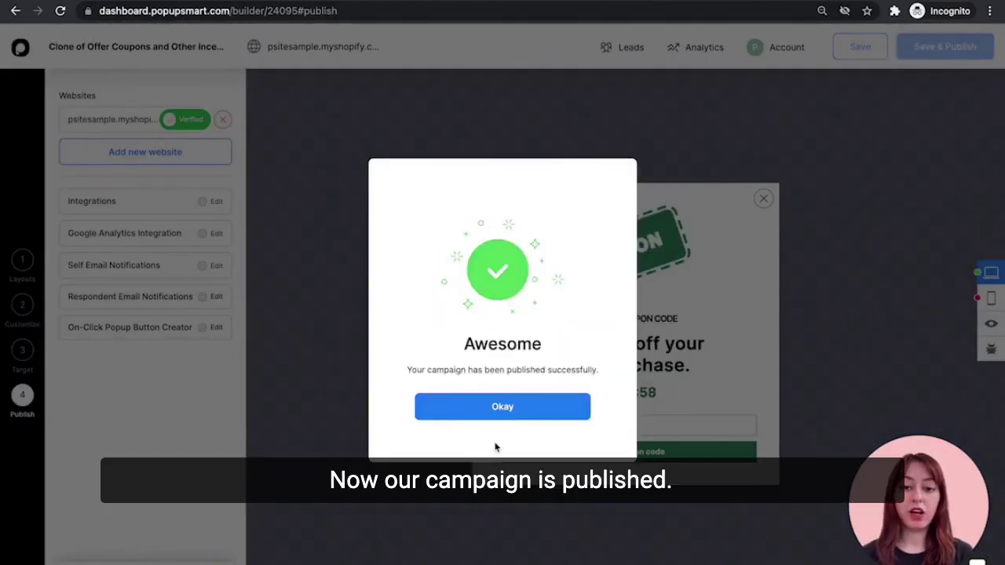
{"action": "left_click", "coordinate": [484, 403]}
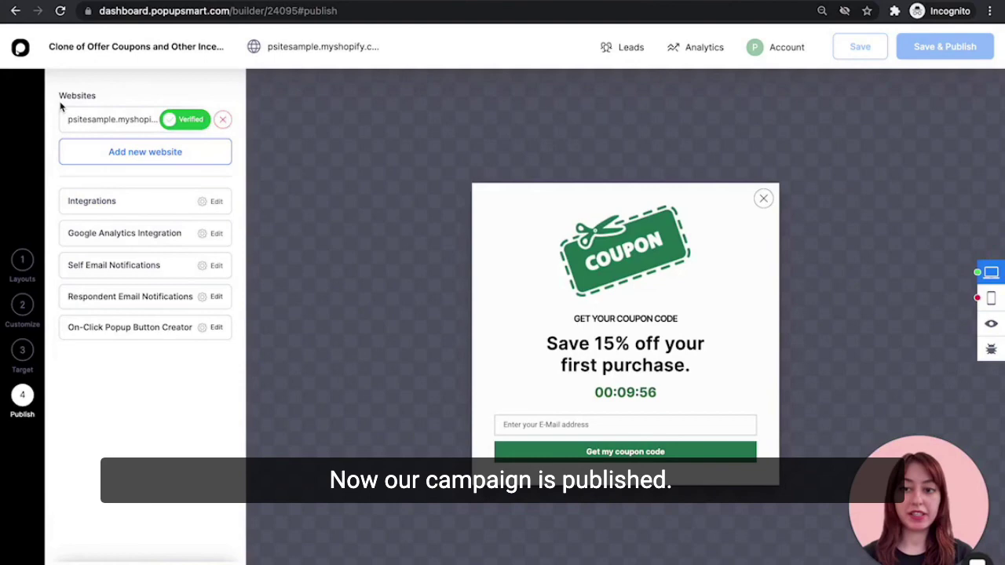
Step: Go back to the dashboard overview, then check the store shows the 15% off coupon popup
{"action": "left_click", "coordinate": [19, 50]}
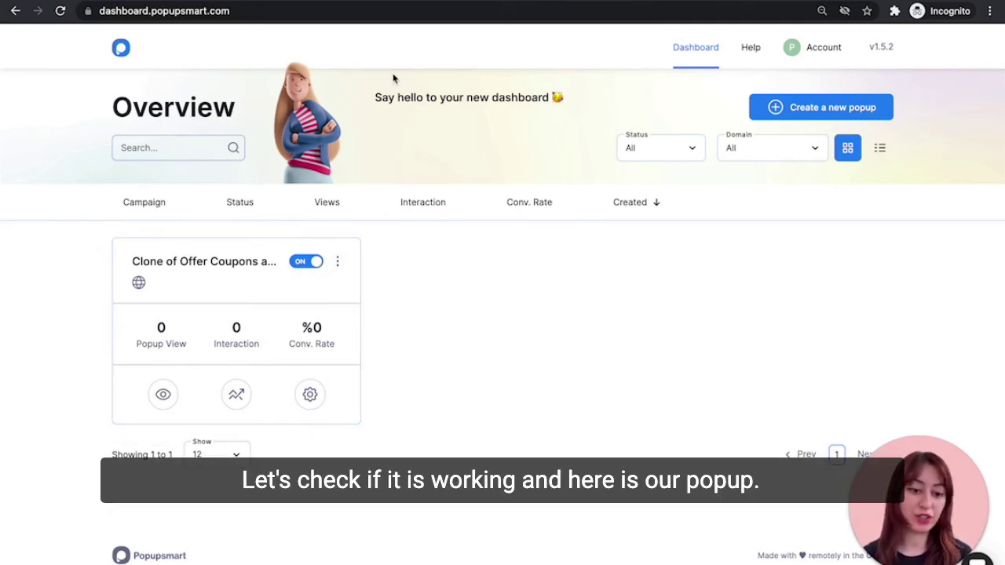
{"action": "left_click", "coordinate": [400, 20]}
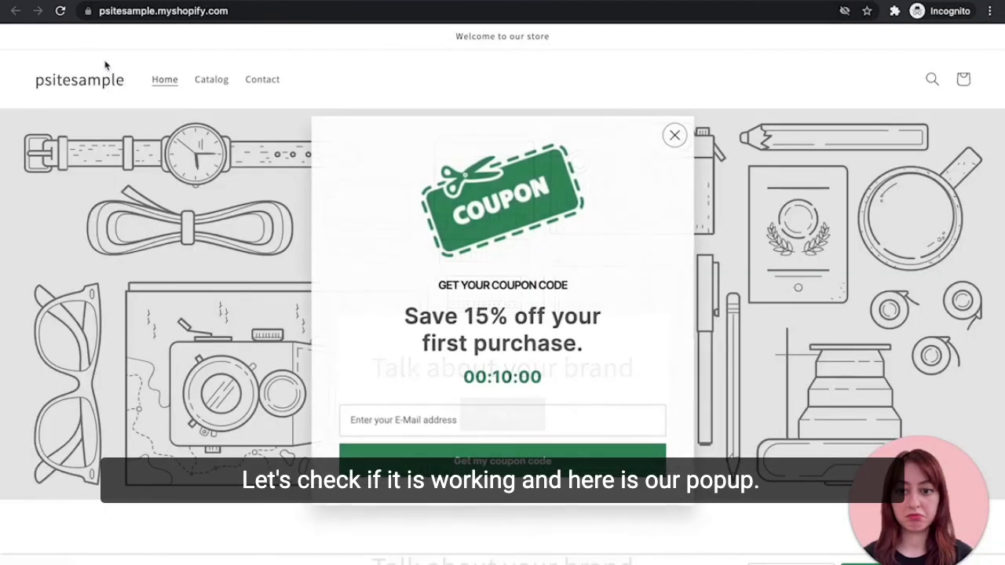